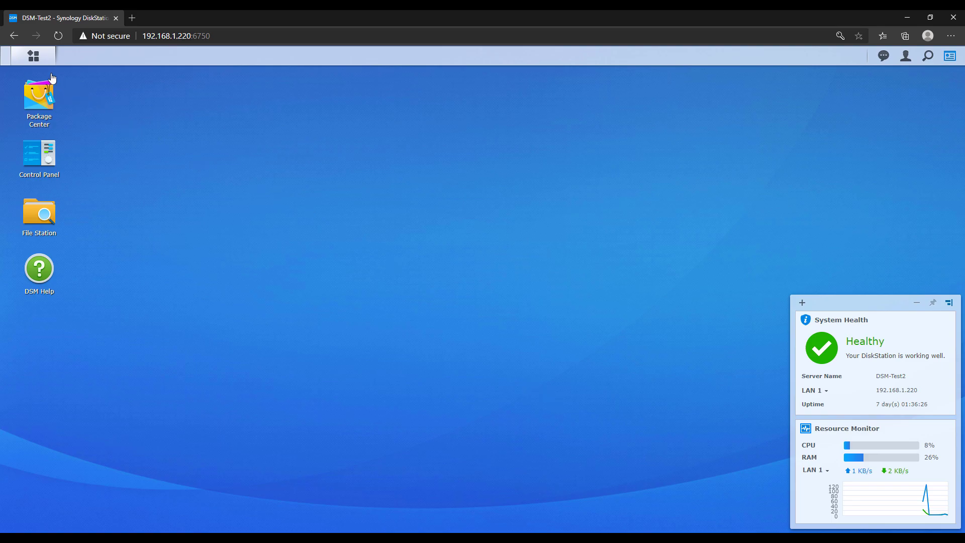
Launch Docker from the Main Menu and show its Container list, with jellyfin/jellyfin:latest running.
left_click(33, 56)
left_click(681, 256)
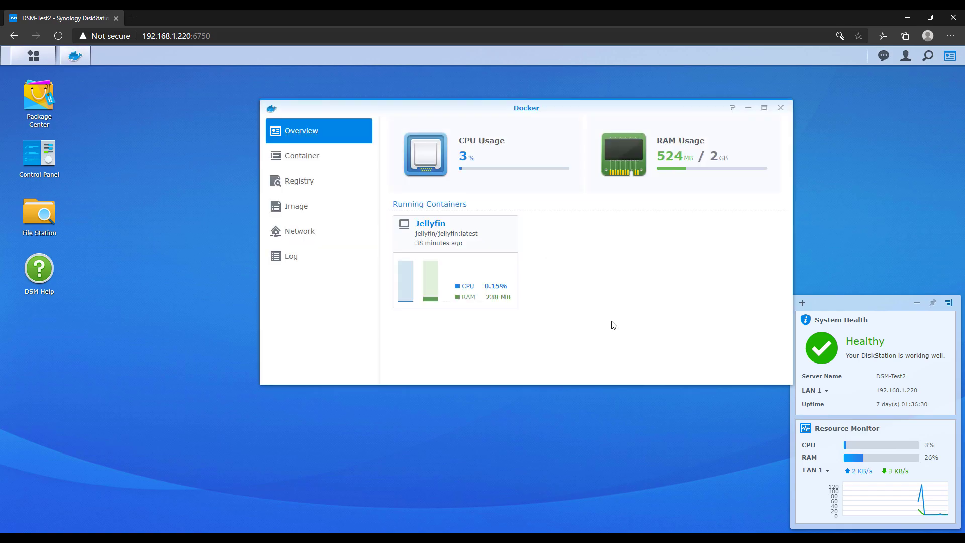
left_click_drag(484, 109, 432, 114)
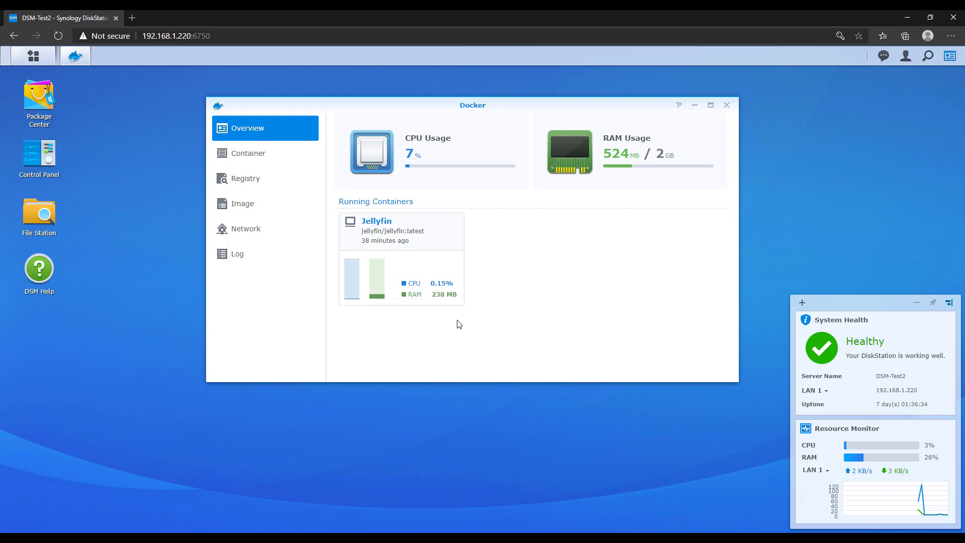
left_click(274, 160)
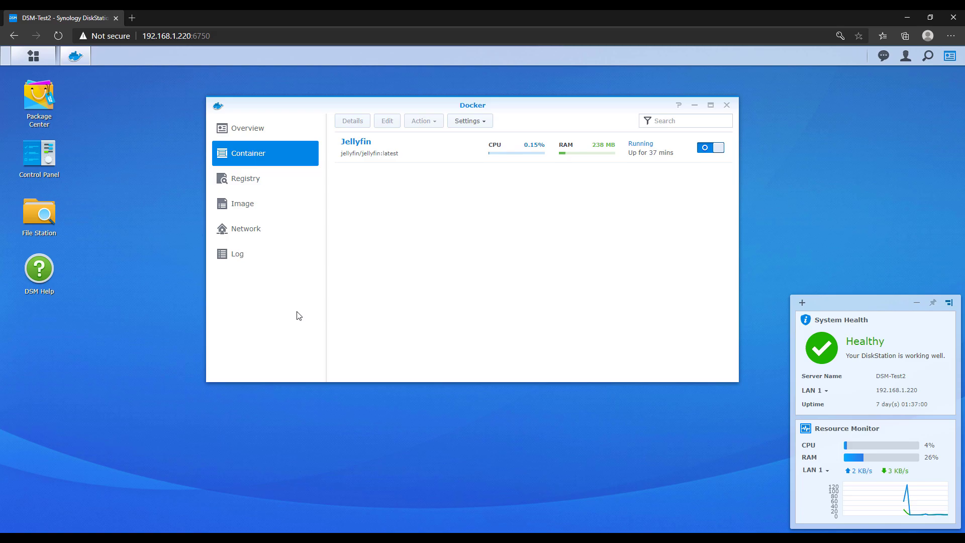
left_click(248, 179)
left_click(466, 124)
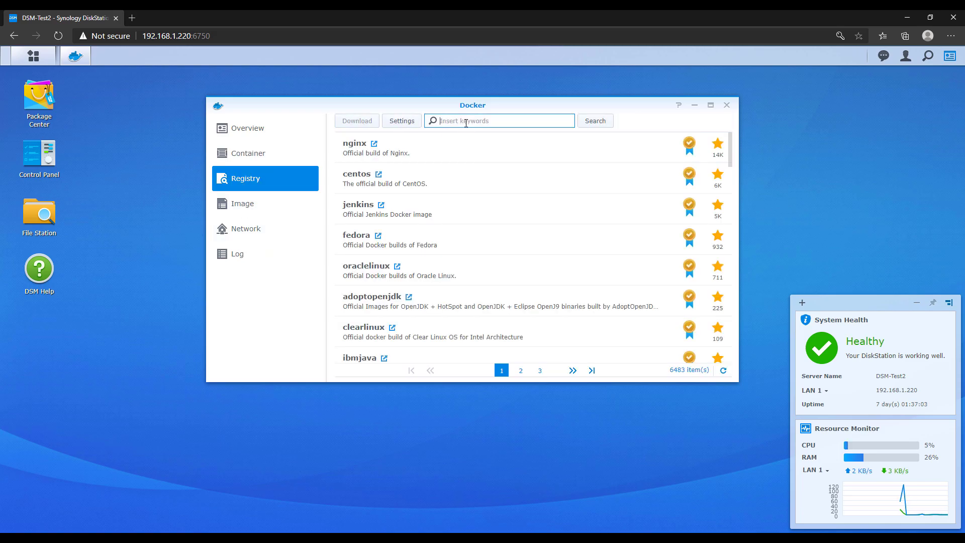
type("jellyfin")
key("Return")
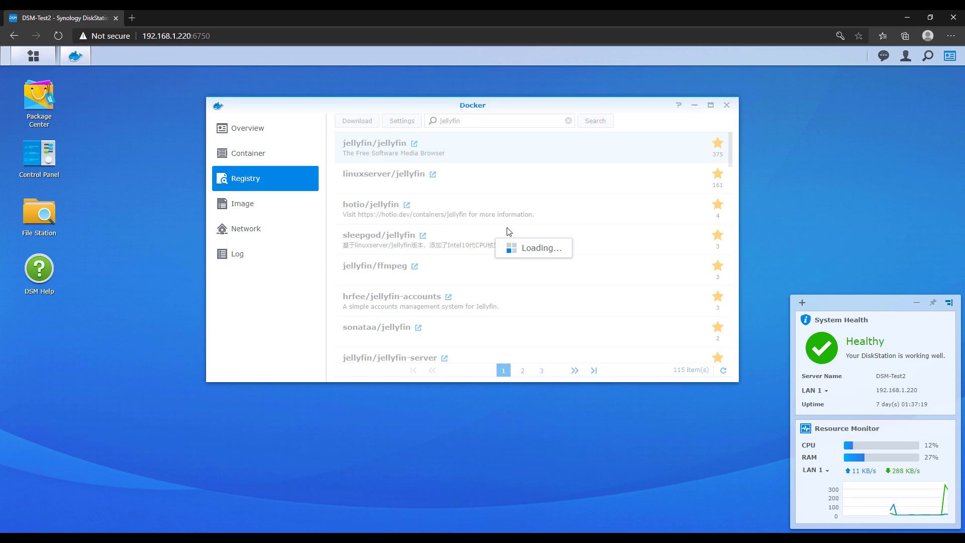
left_click(251, 204)
left_click(271, 165)
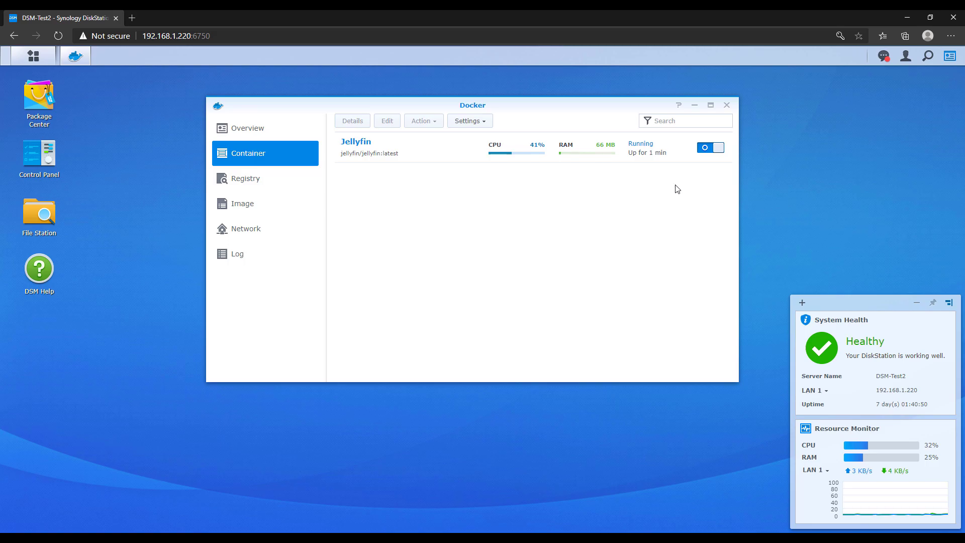
Stop the Jellyfin container and rename it to Jellyfin-Backup.
left_click(704, 148)
left_click(490, 124)
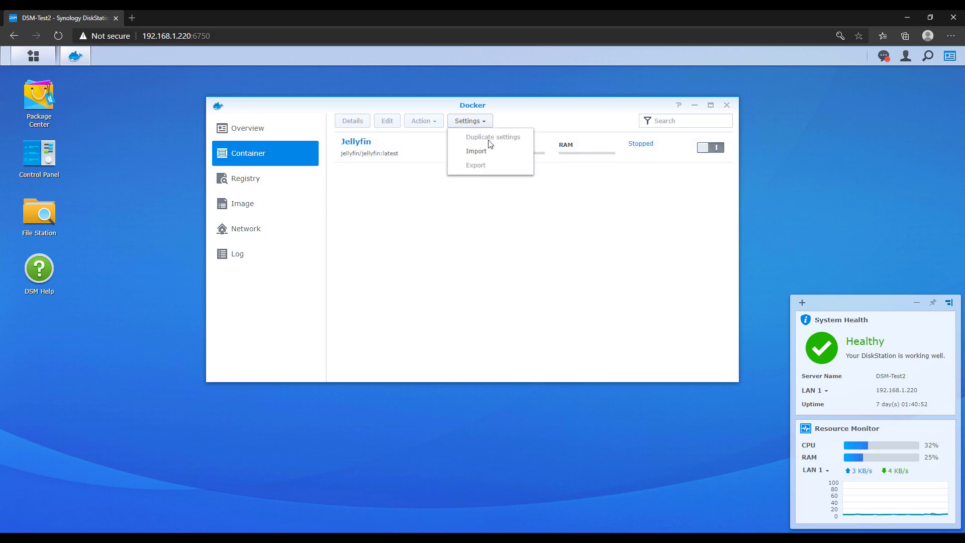
left_click(377, 148)
left_click(387, 121)
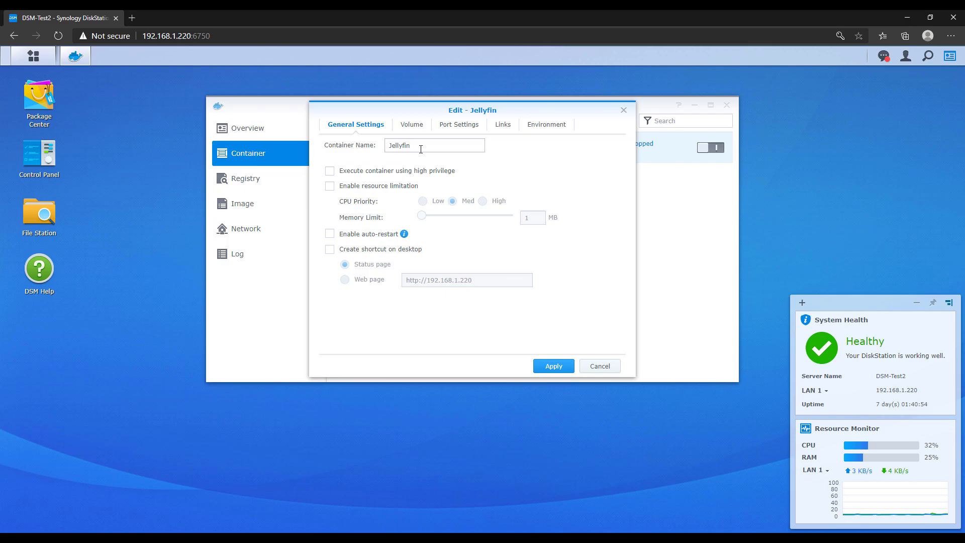
left_click(421, 147)
type("-Backup")
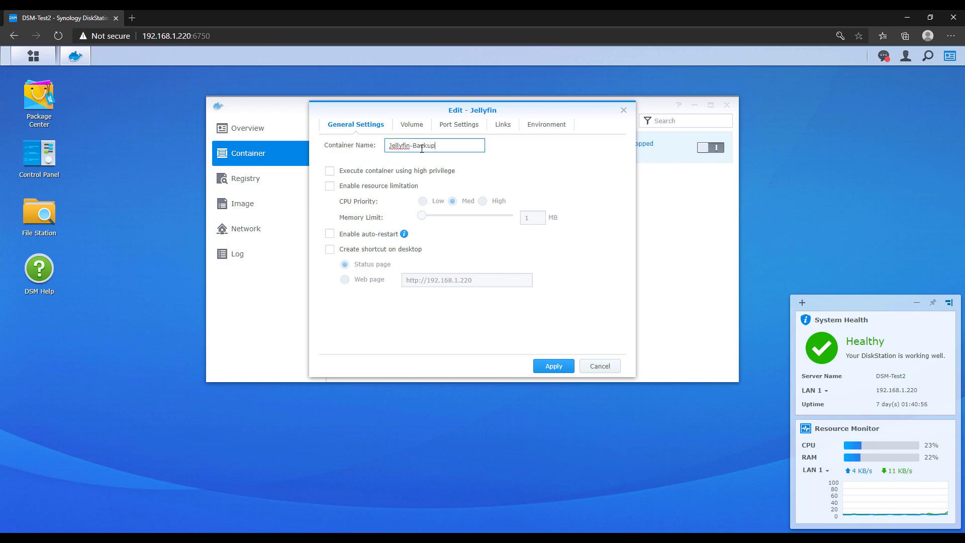
left_click(553, 366)
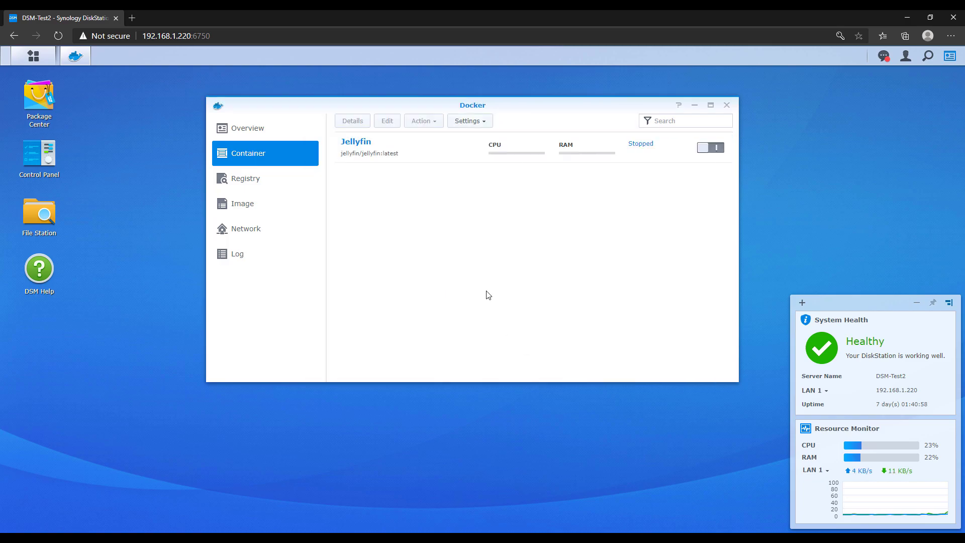
Duplicate Jellyfin-Backup's settings into a new container named Jellyfin.
left_click(438, 155)
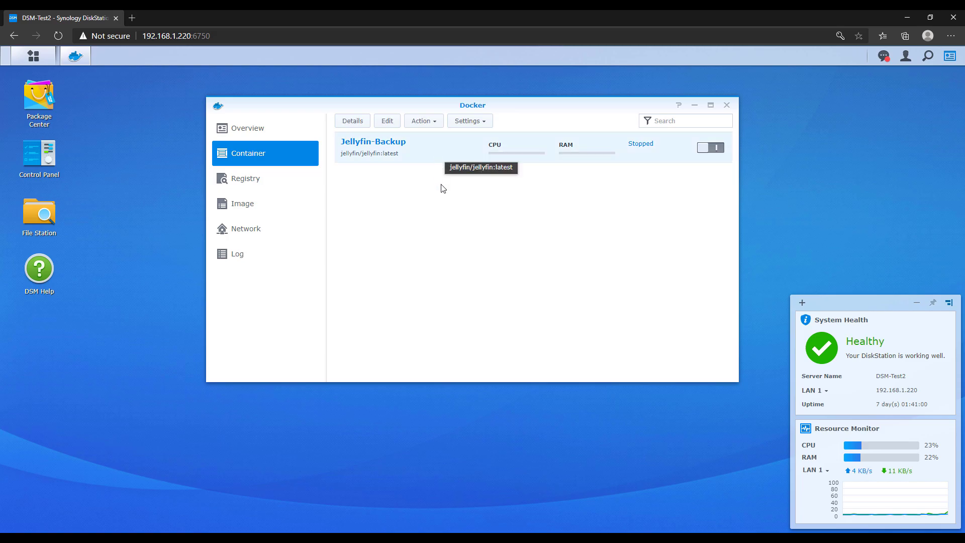
left_click(468, 121)
left_click(488, 135)
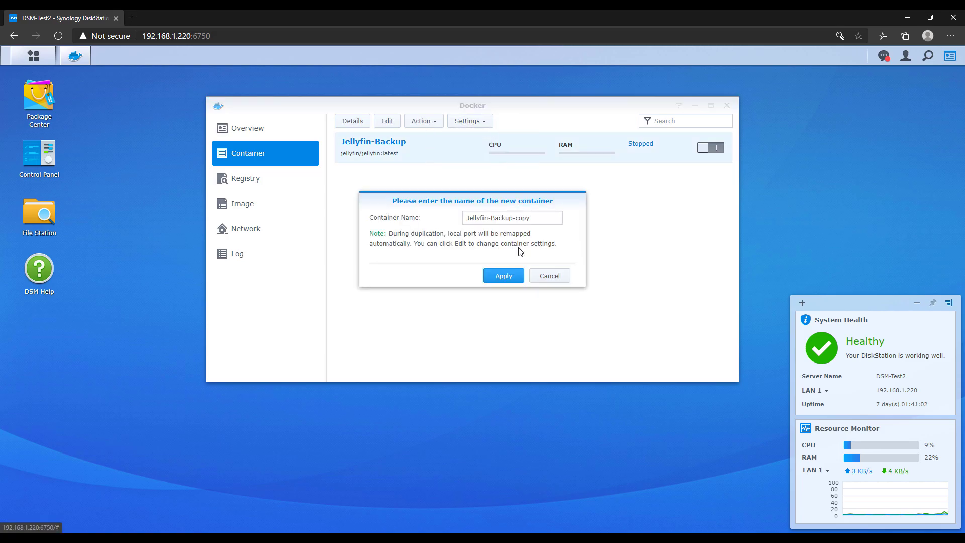
left_click_drag(529, 219, 489, 219)
key("BackSpace")
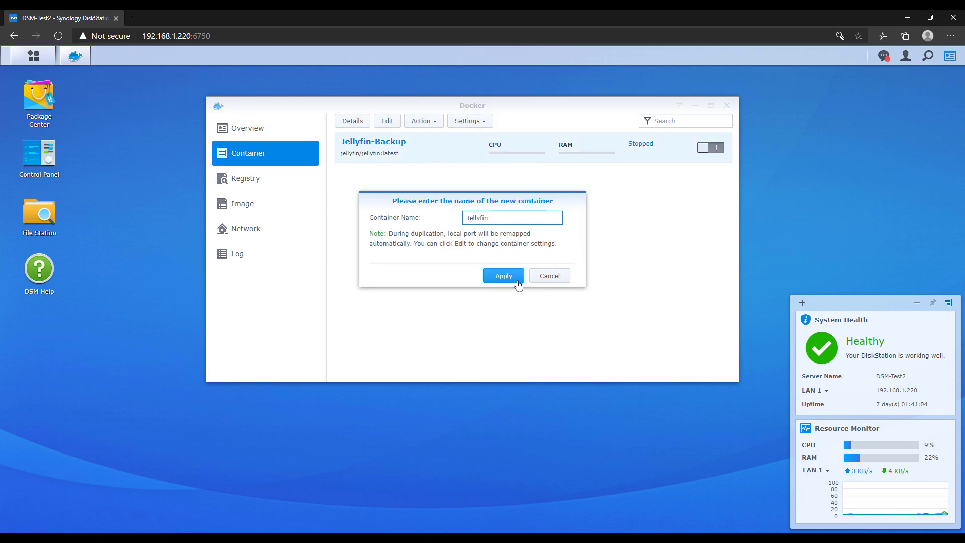
left_click(504, 277)
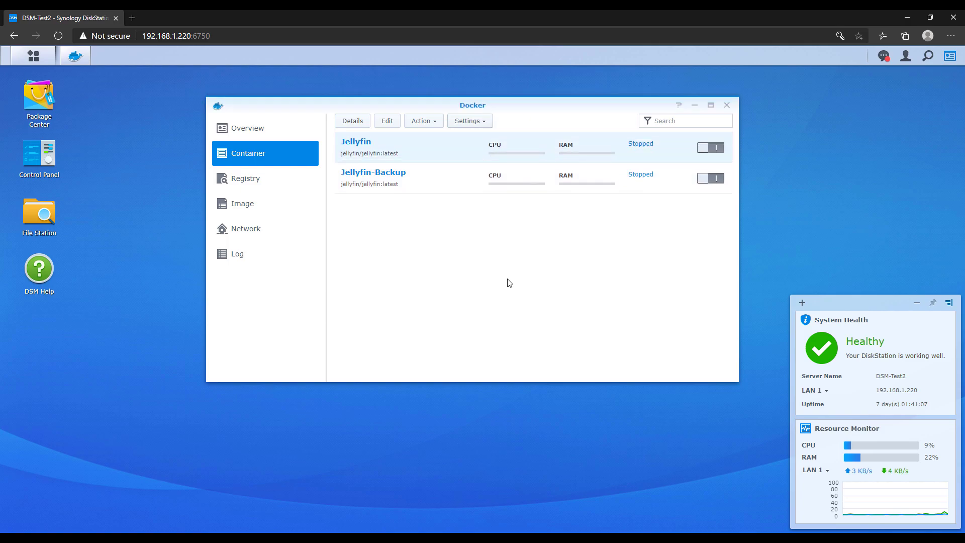
Start the new Jellyfin container and review its volumes, network, links and port mappings.
left_click(709, 152)
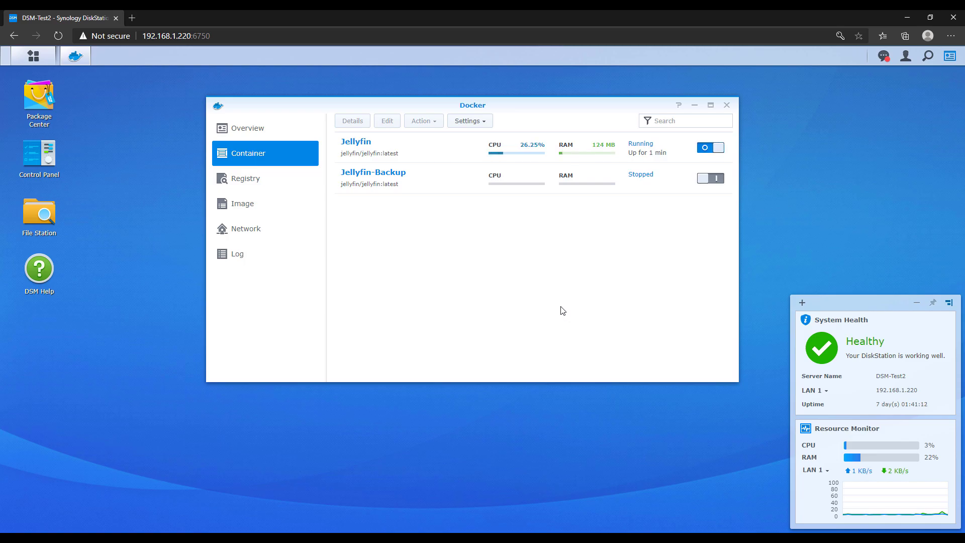
key("ctrl+t")
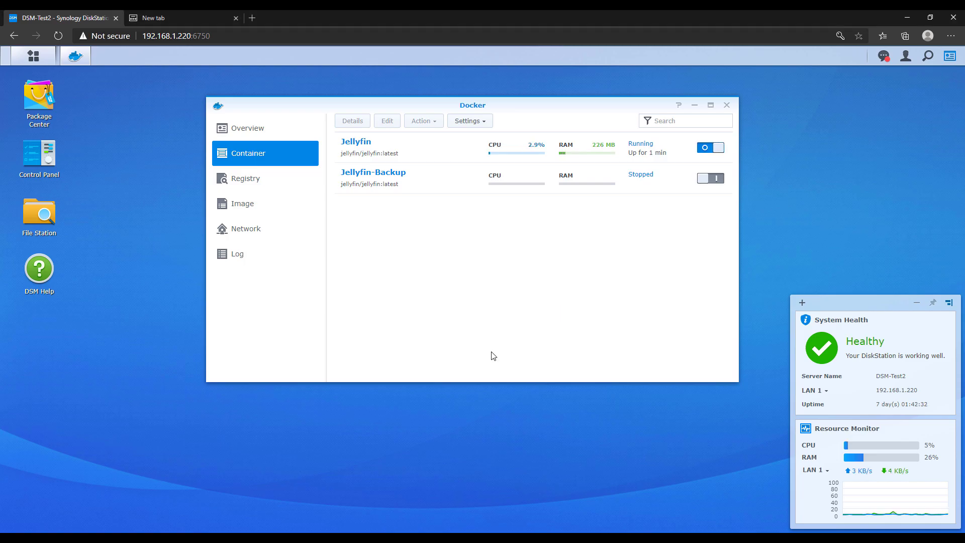
left_click(415, 144)
left_click(353, 121)
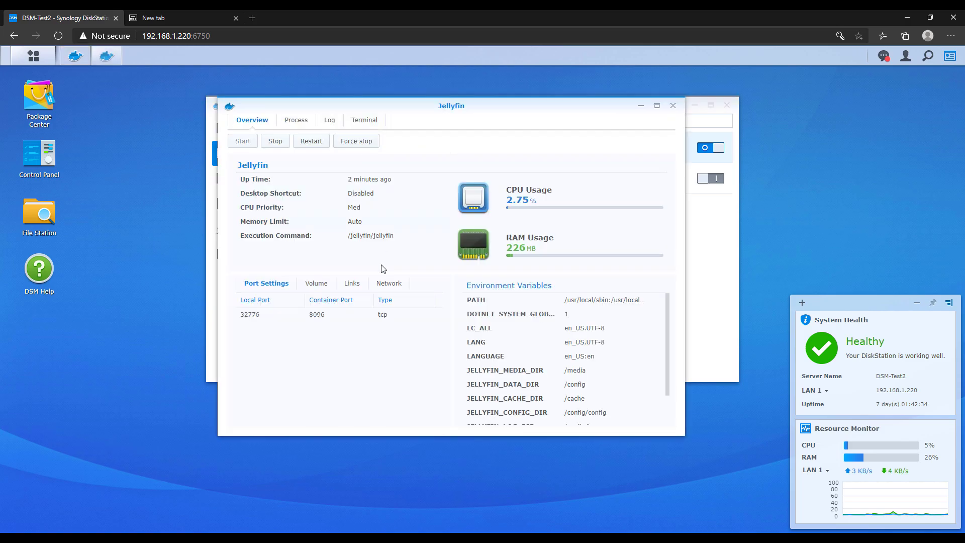
left_click(322, 287)
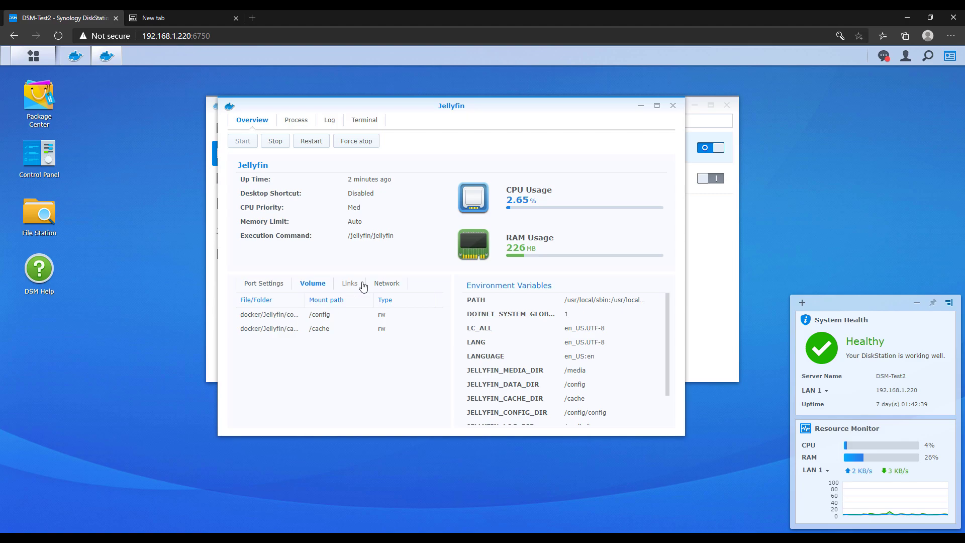
left_click(388, 284)
left_click(359, 286)
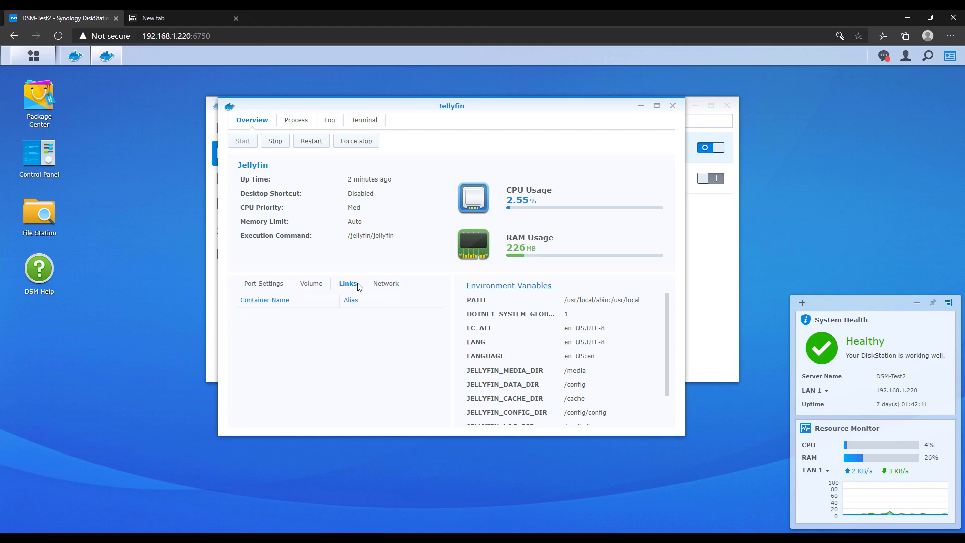
left_click(321, 287)
left_click(271, 288)
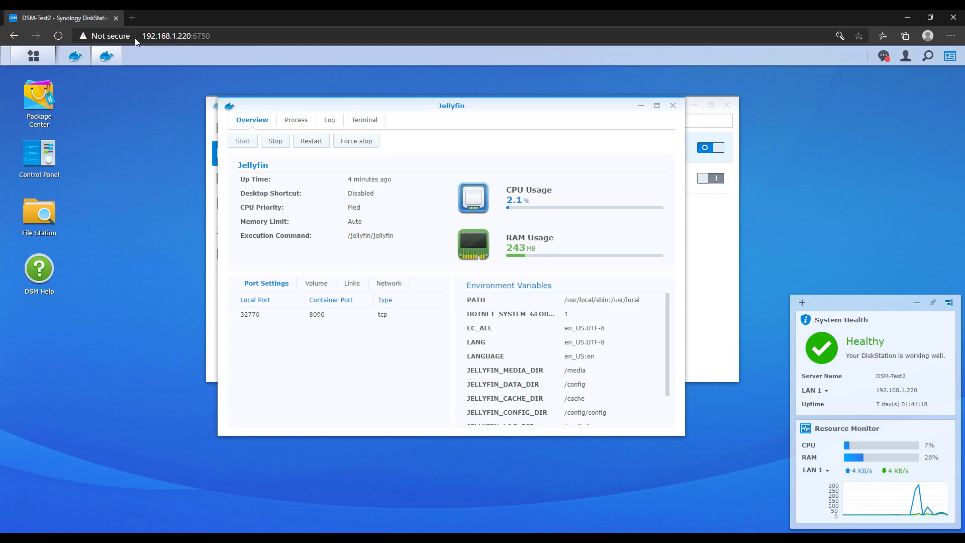
Load the Jellyfin web page at 192.168.1.220:32776 in a browser tab, then close it.
left_click(130, 15)
type("192.168.1.220:32776/")
key("Return")
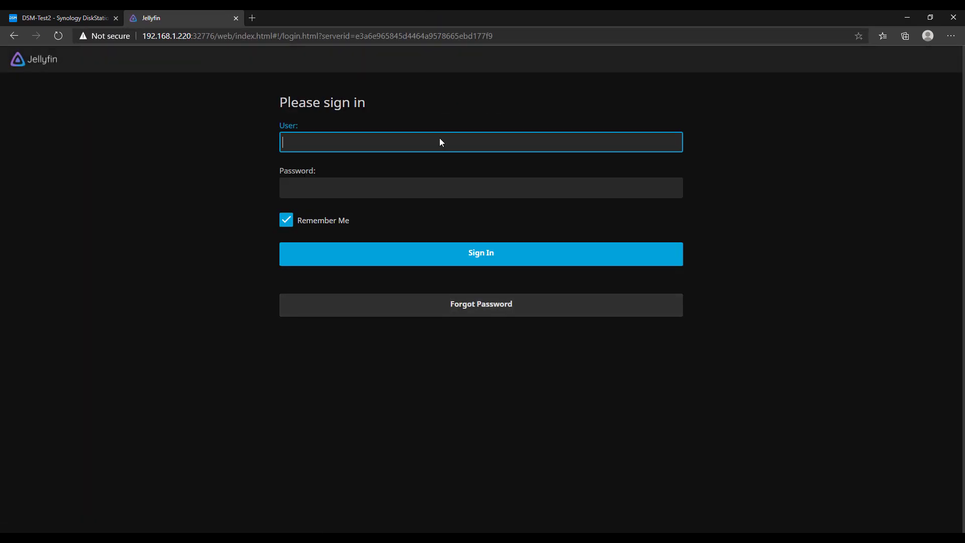
left_click(237, 17)
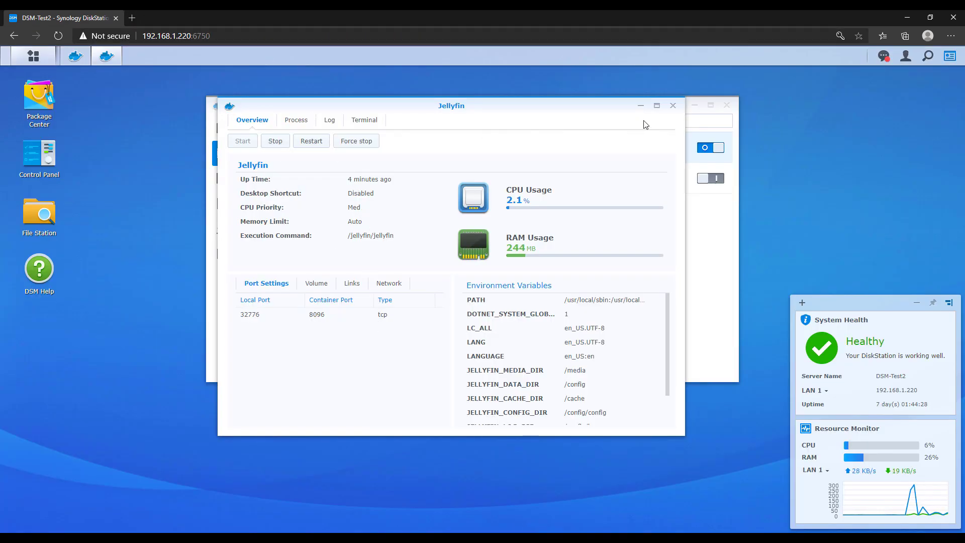
Close the Jellyfin container details window to return to the Container list.
left_click(673, 105)
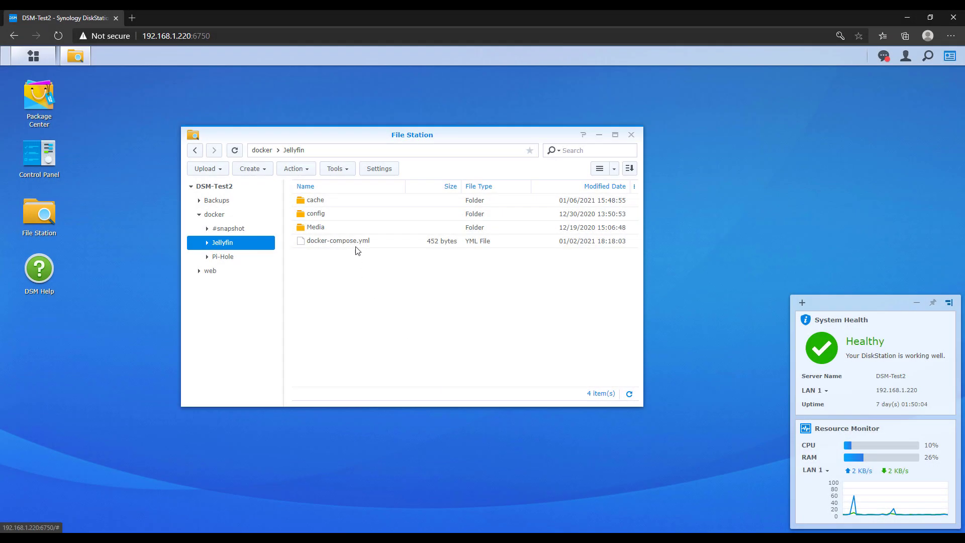
Copy docker-compose.yml and create a new folder Jellyfin-New inside docker.
right_click(355, 248)
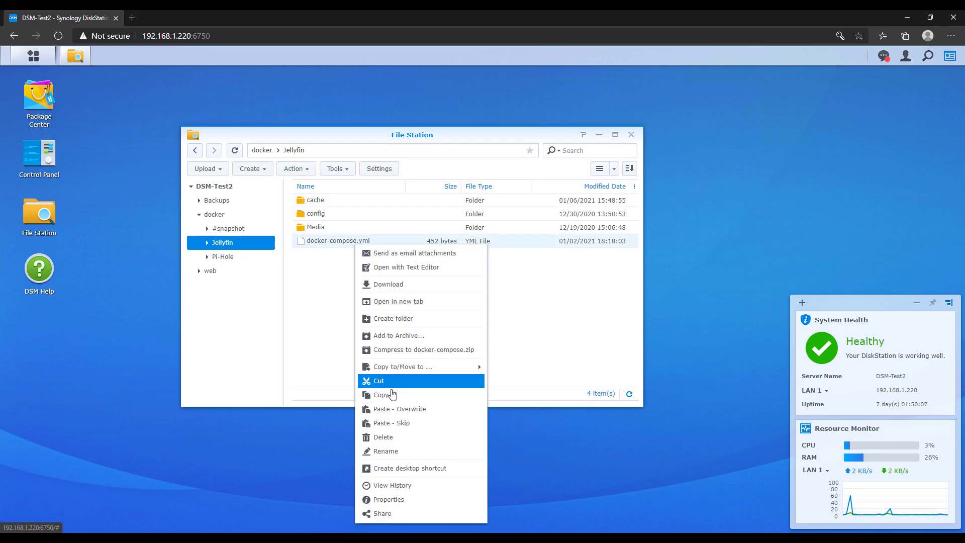
left_click(377, 394)
left_click(214, 215)
right_click(351, 269)
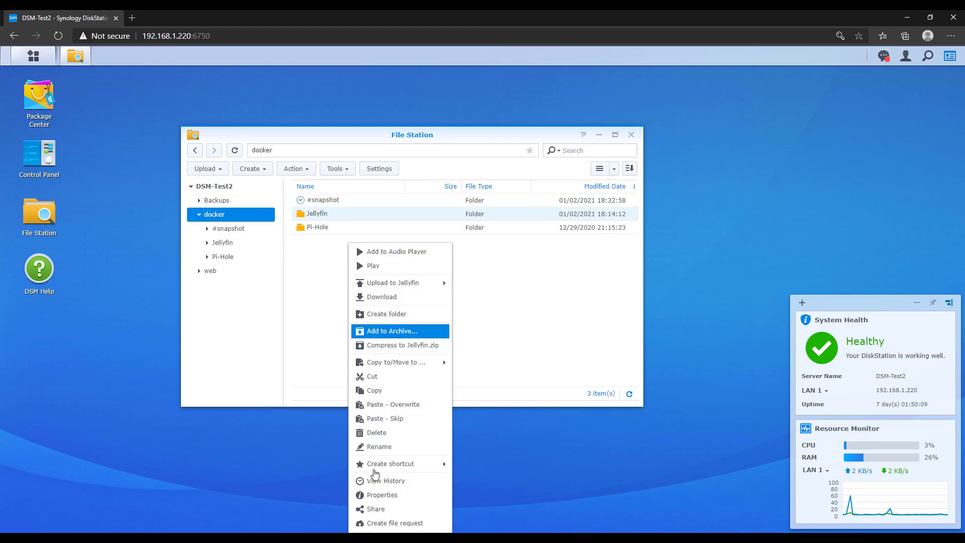
left_click(387, 314)
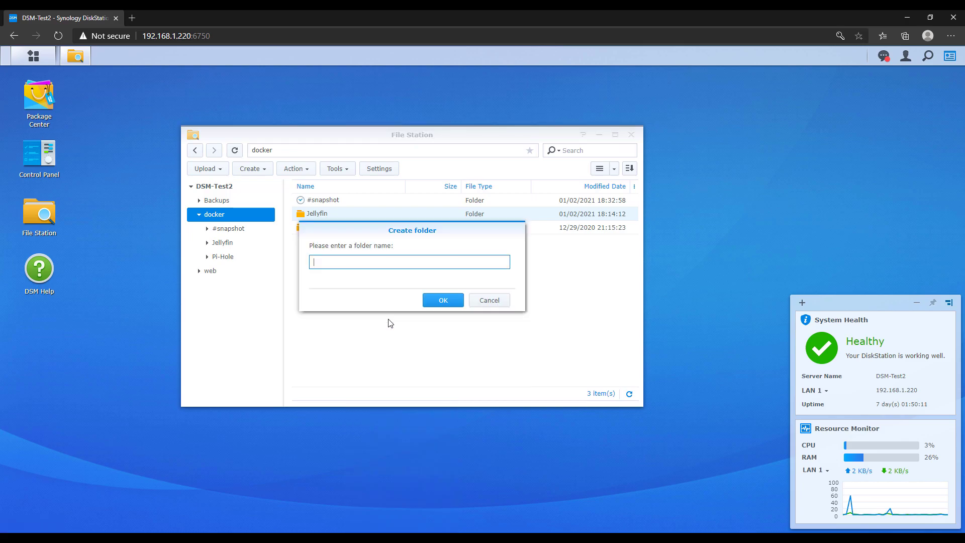
type("Jellyfin-New")
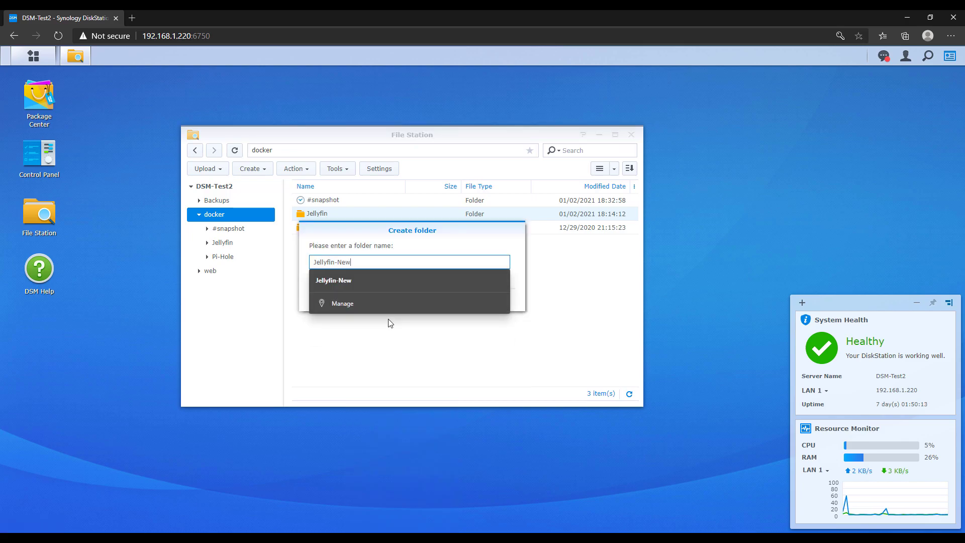
key("Return")
Paste docker-compose.yml into the Jellyfin-New folder.
double_click(337, 230)
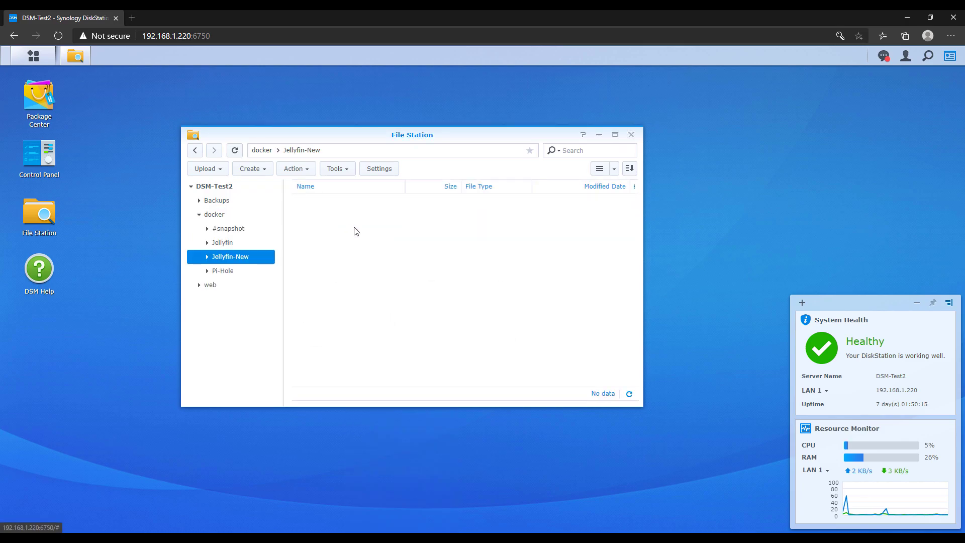
right_click(354, 227)
left_click(396, 386)
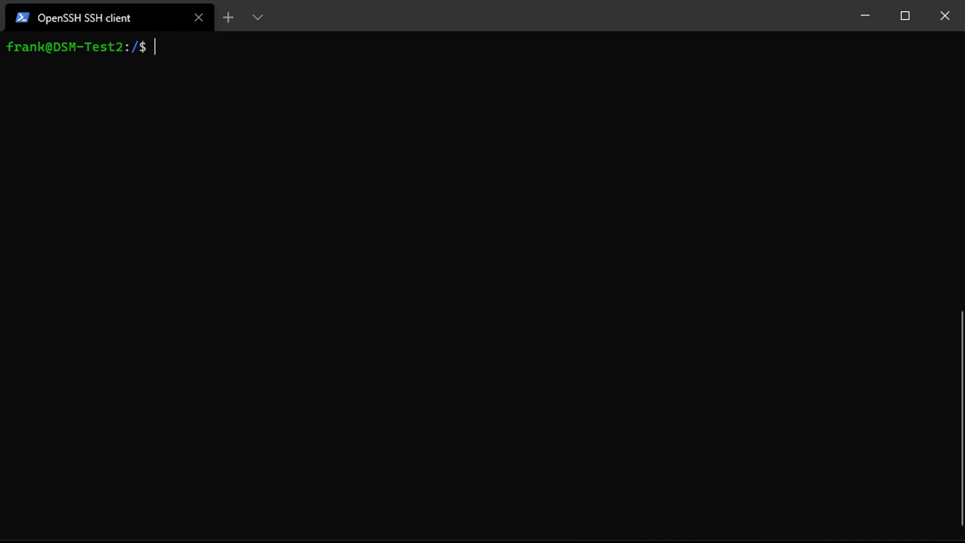
List the Docker containers and stop container e531febe9cf7 with sudo docker stop.
type("sudo docker container ls")
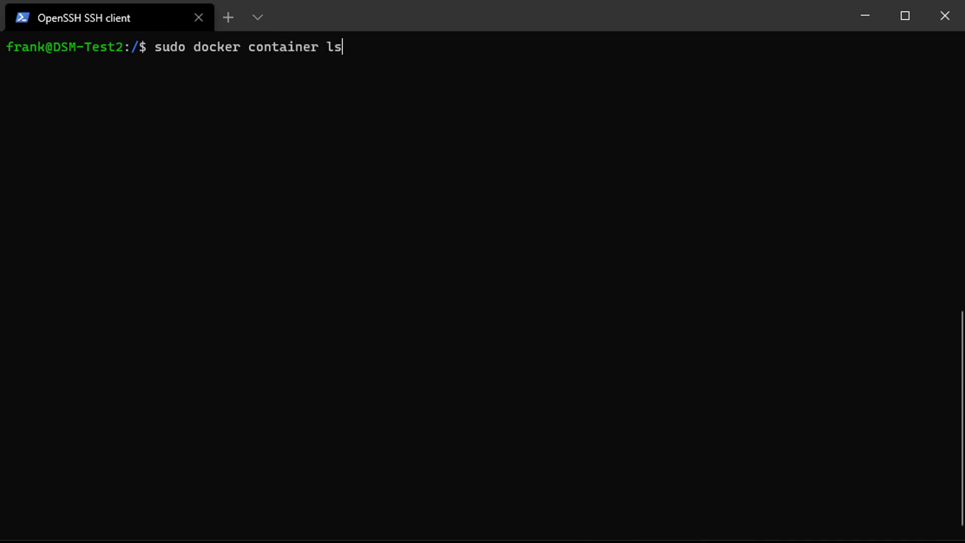
key("Return")
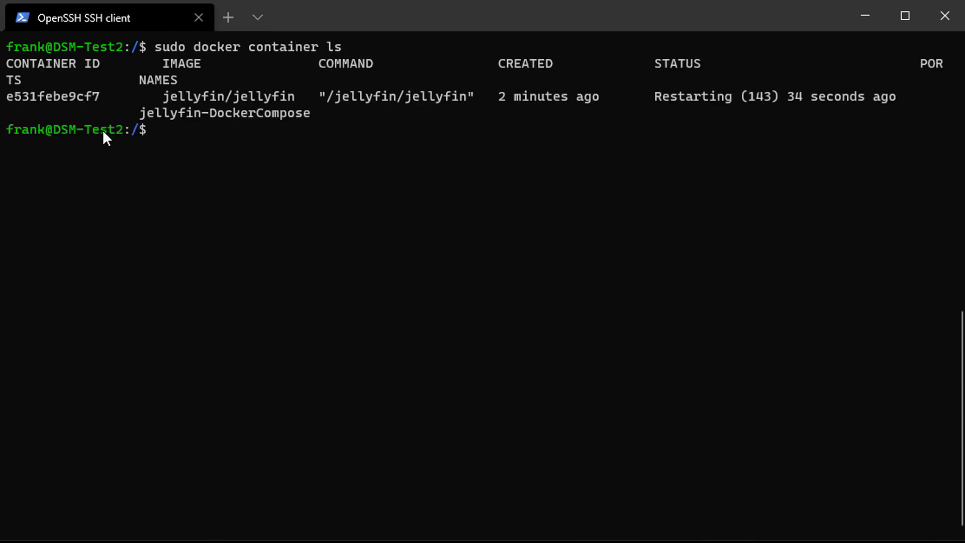
left_click_drag(100, 96, 12, 96)
right_click(12, 94)
type("sudo docker stop")
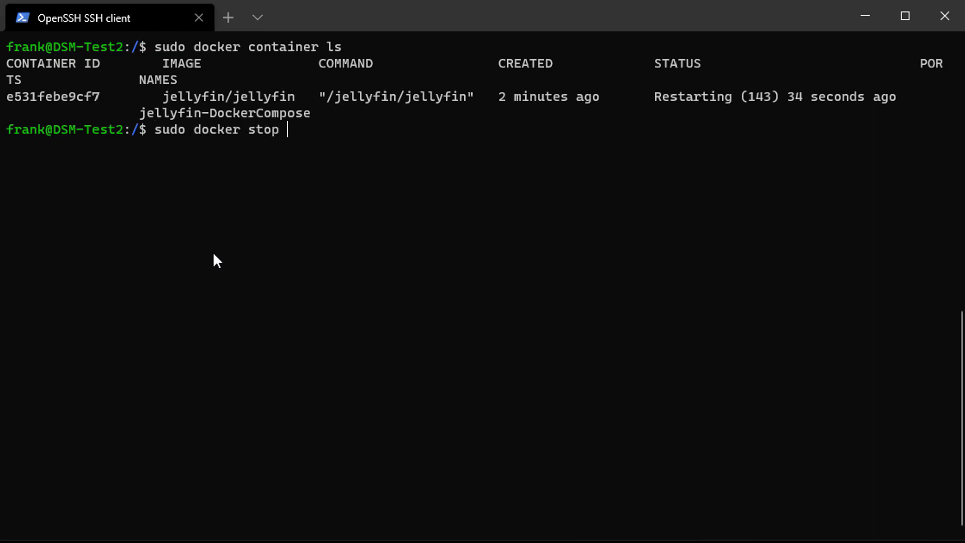
right_click(267, 264)
key("Return")
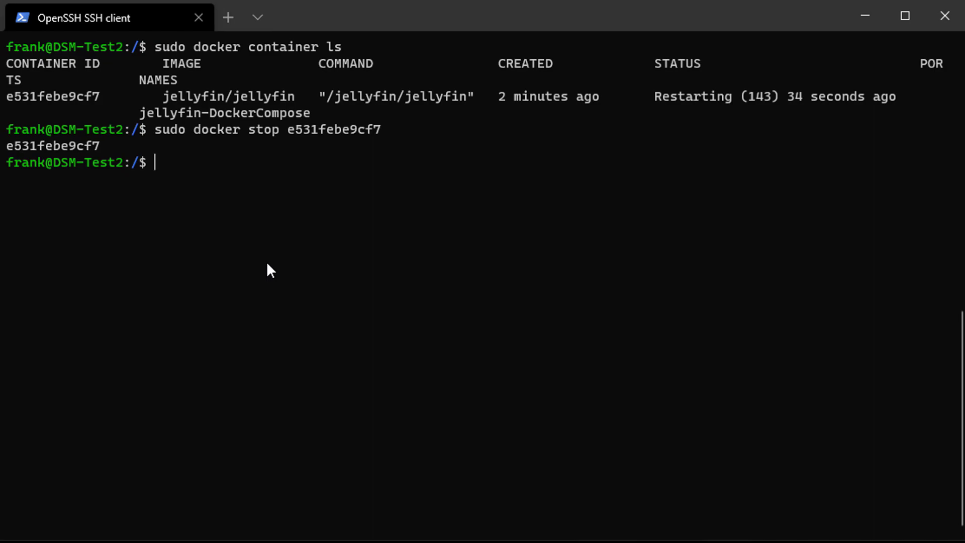
Change into /volume1/docker/Jellyfin and list its contents.
type("cd /vov")
key("BackSpace")
key("BackSpace")
type("olume1/do")
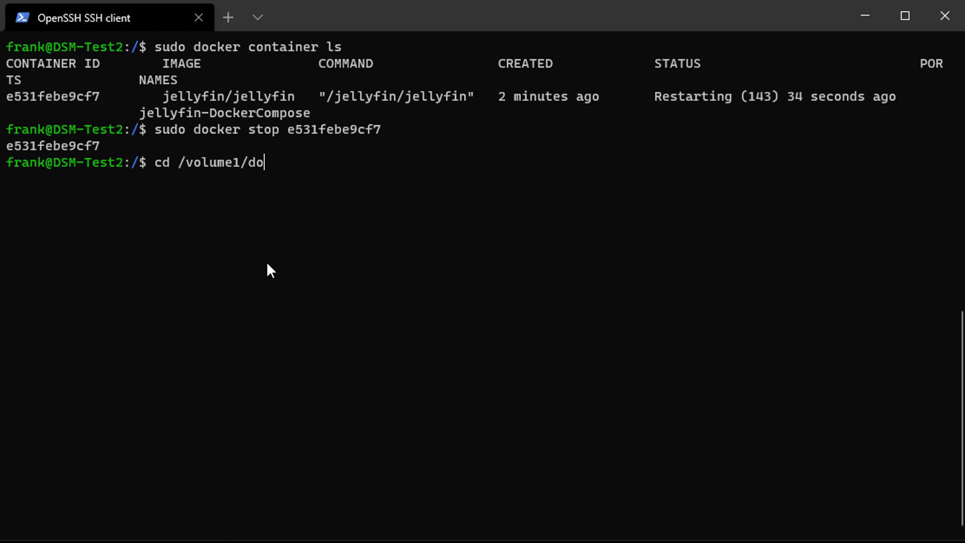
type("cker/Jellyfin")
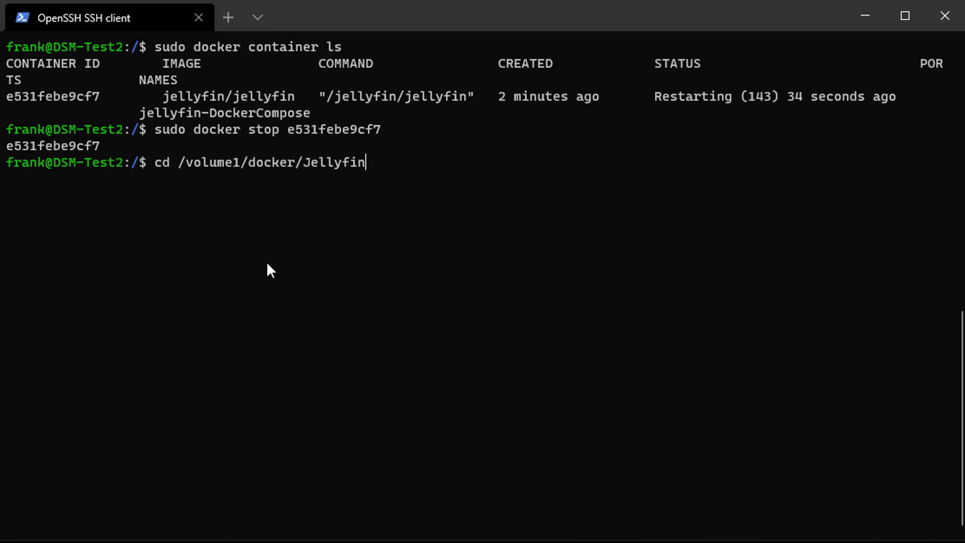
key("Return")
type("ls")
key("Return")
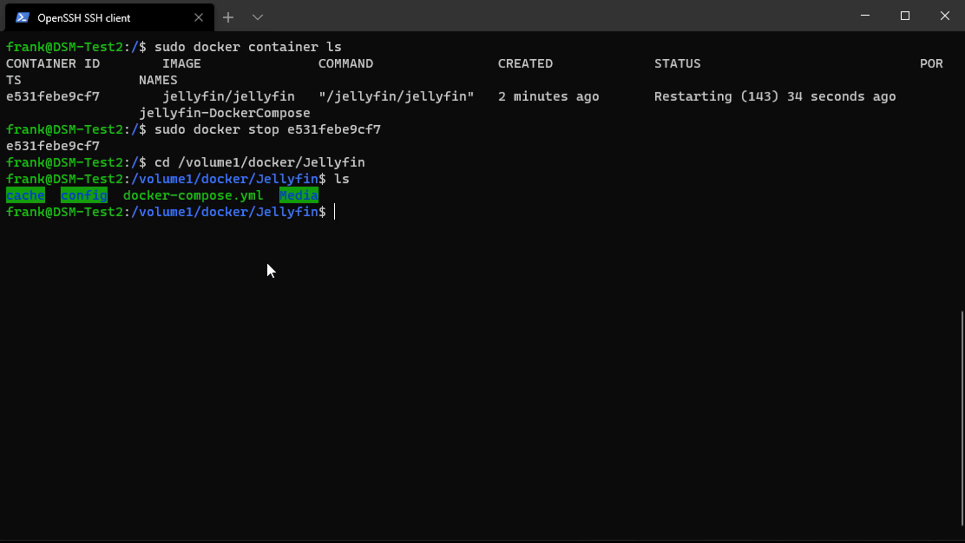
Run sudo docker-compose pull to fetch the updated Jellyfin images.
type("sudo docker-compose pull")
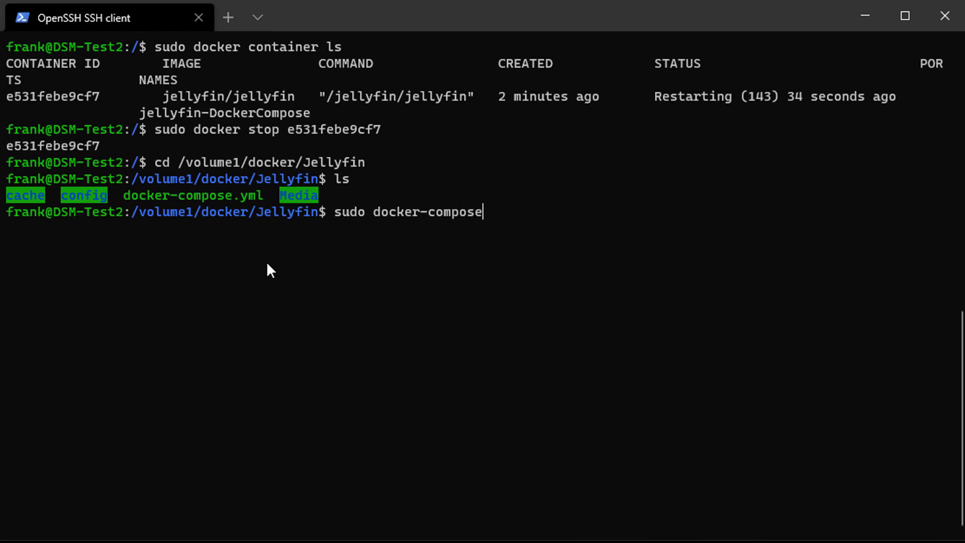
key("Return")
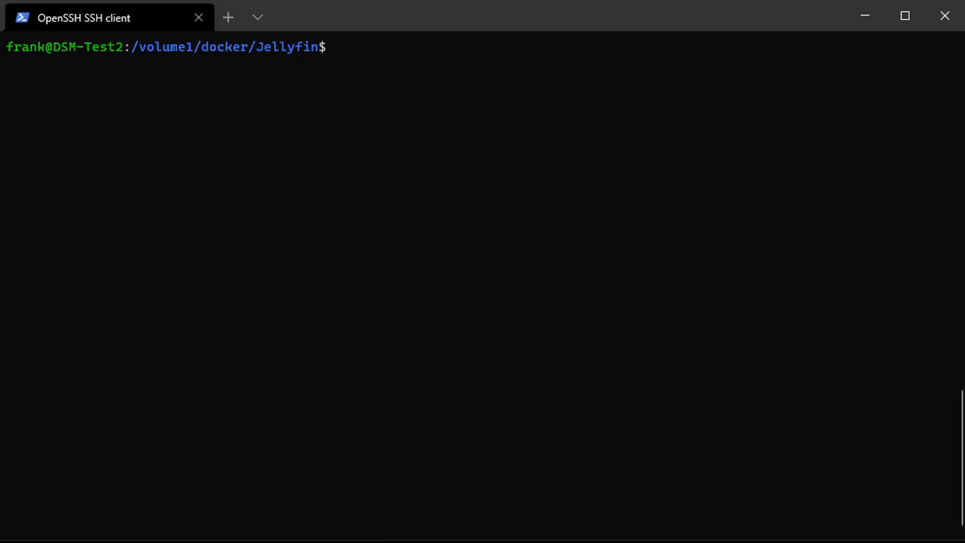
Enter the command sudo docker-compose up --force-recreate --build --detach.
type("sudo docker-")
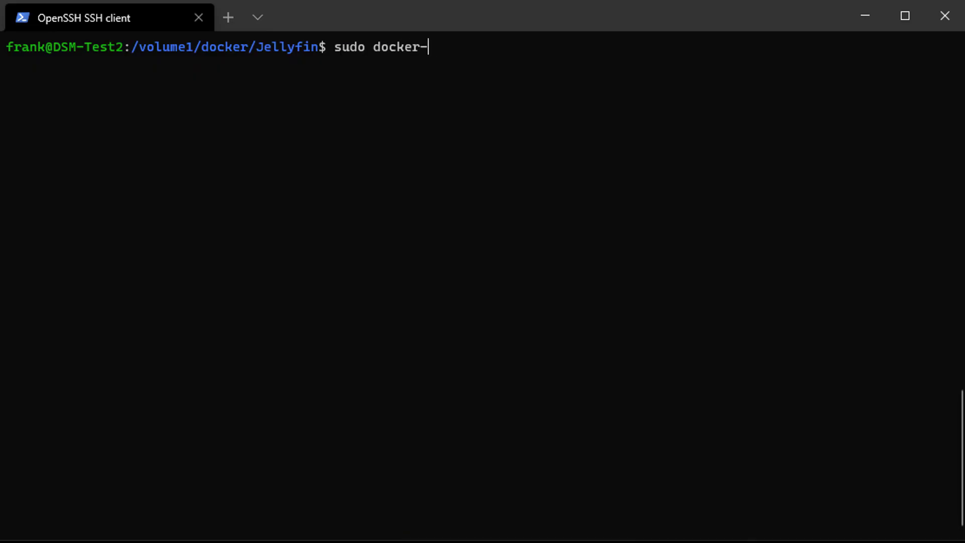
type("compose up --forec")
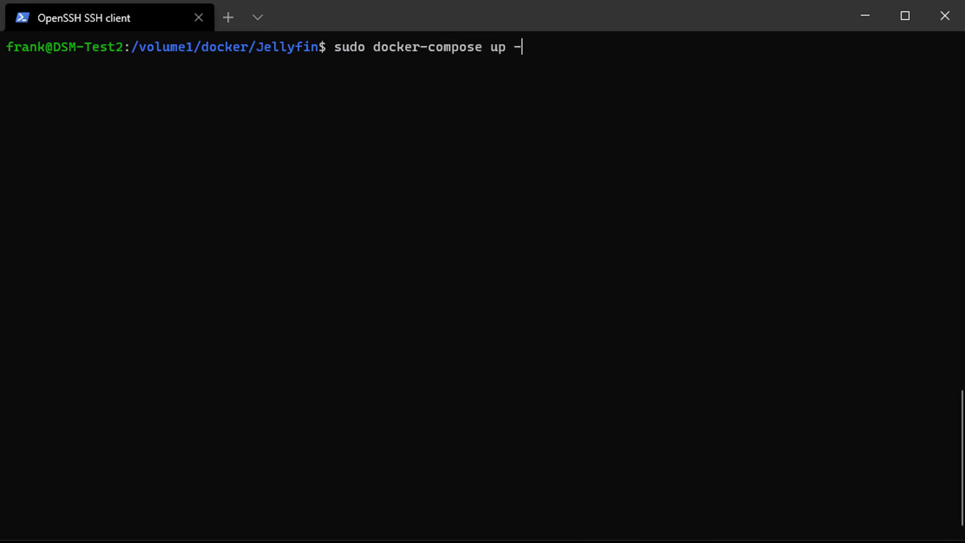
key("BackSpace")
key("BackSpace")
type("ce-rec")
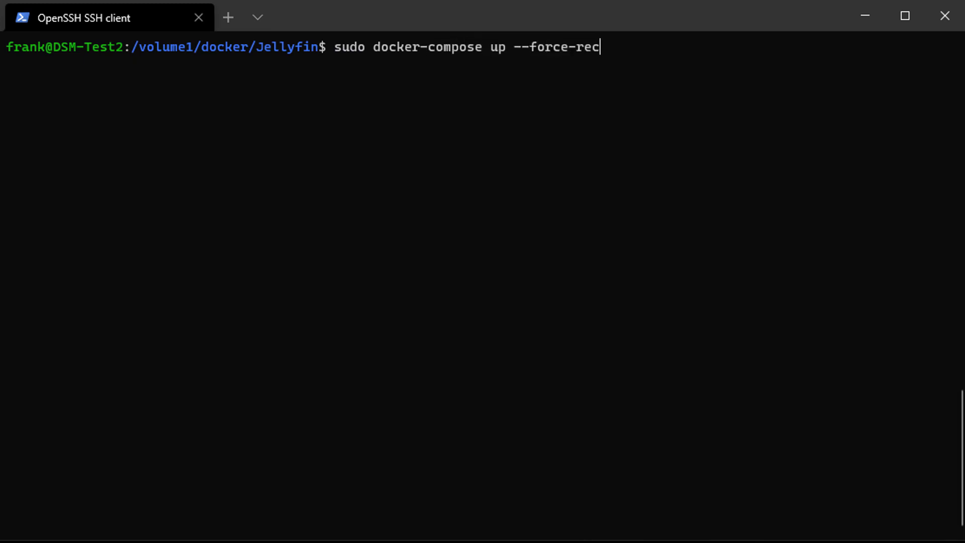
type("reate --build --detach")
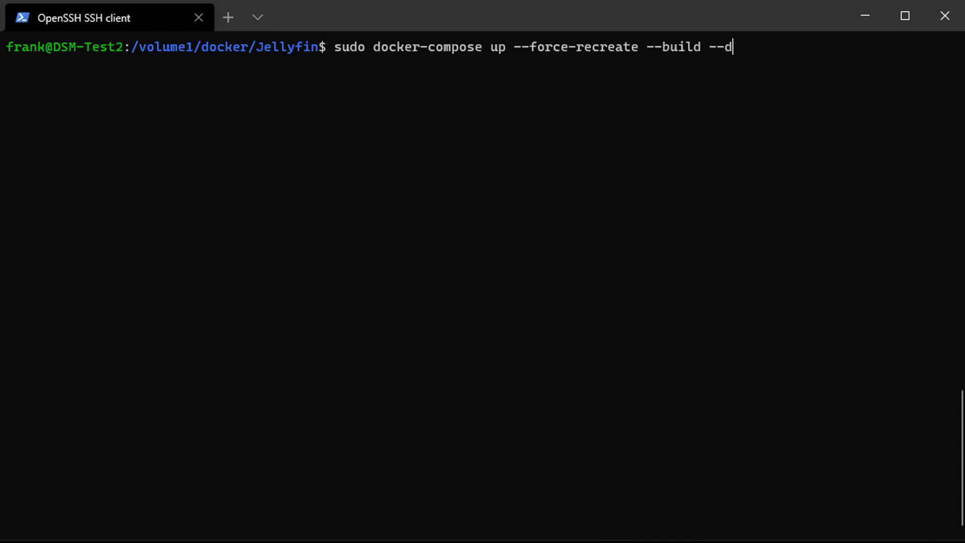